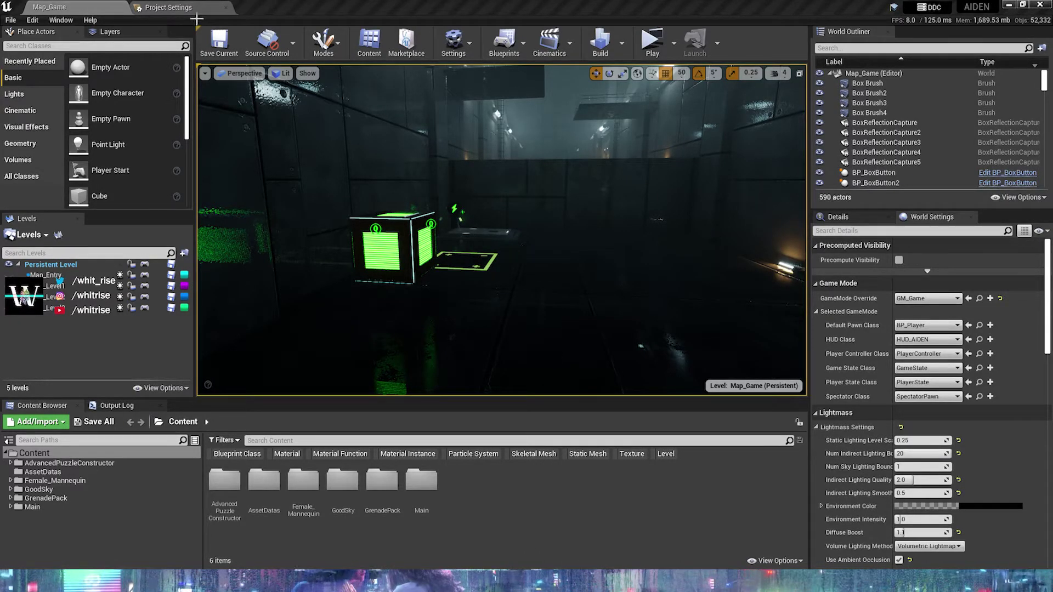
# Float Project Settings over the viewport on Rendering > Lighting with the name column widened.
pyautogui.moveTo(188, 15); pyautogui.dragTo(798, 210)
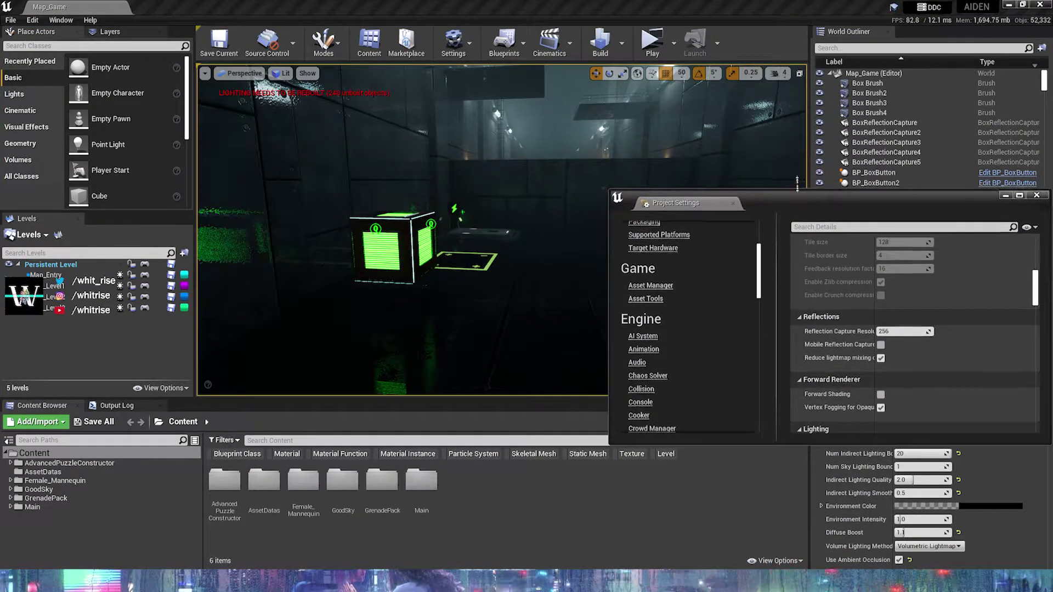
pyautogui.scroll(-5, 697, 304)
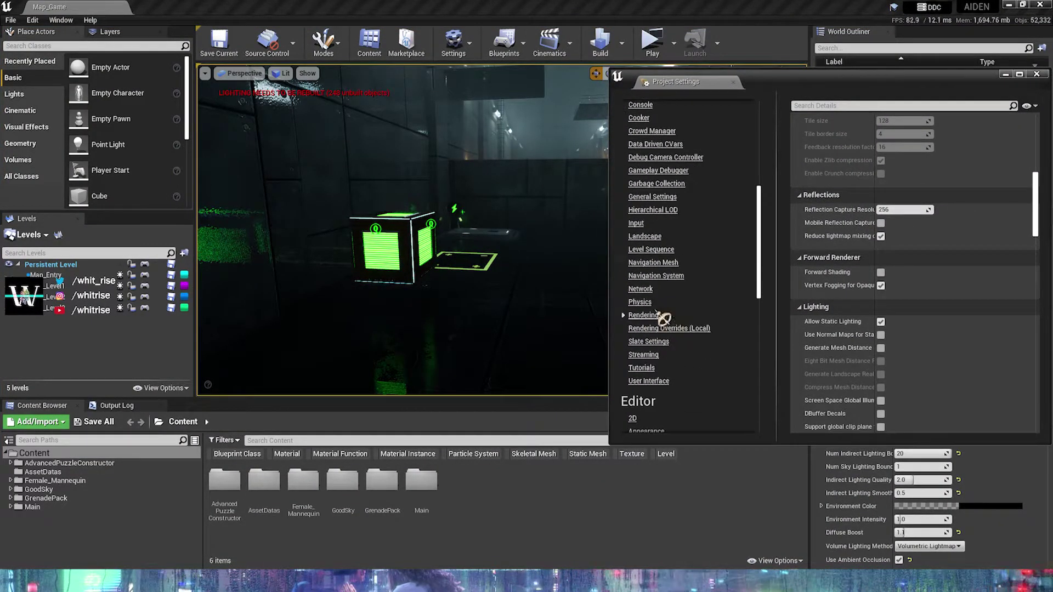
pyautogui.scroll(-2, 817, 317)
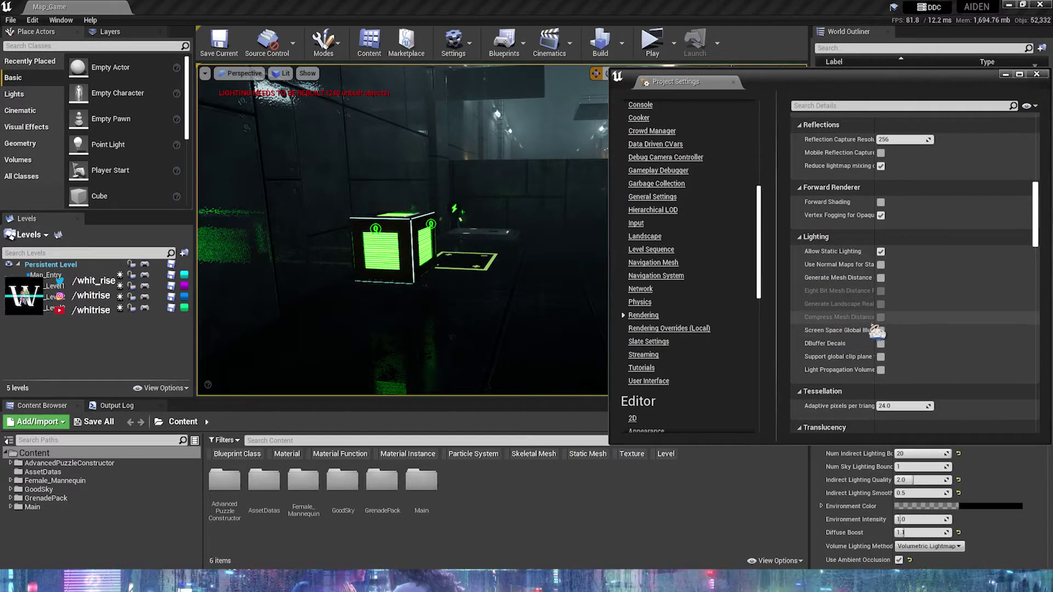
pyautogui.moveTo(876, 332); pyautogui.dragTo(928, 333)
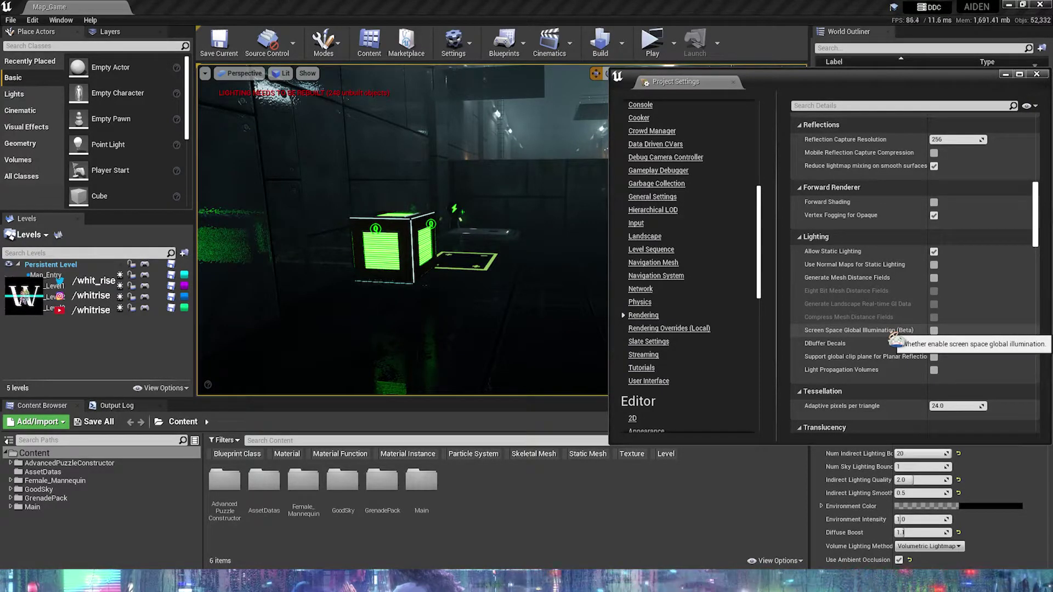
pyautogui.moveTo(544, 261); pyautogui.dragTo(493, 263, button='right')
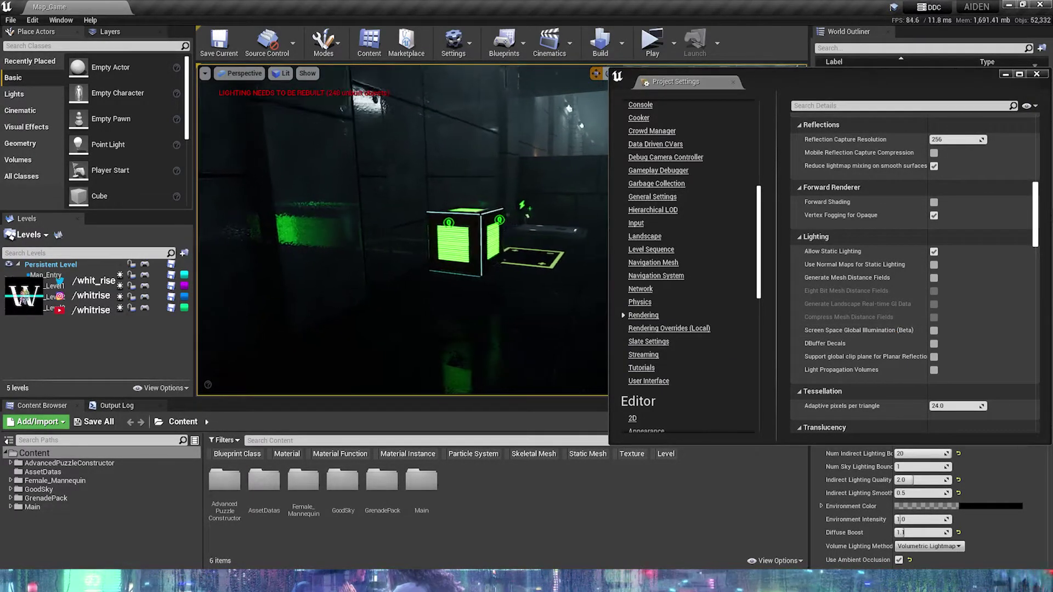
# Orbit in close to the green box's glowing faces, then pull back to its surroundings.
pyautogui.moveTo(458, 287); pyautogui.dragTo(458, 258)
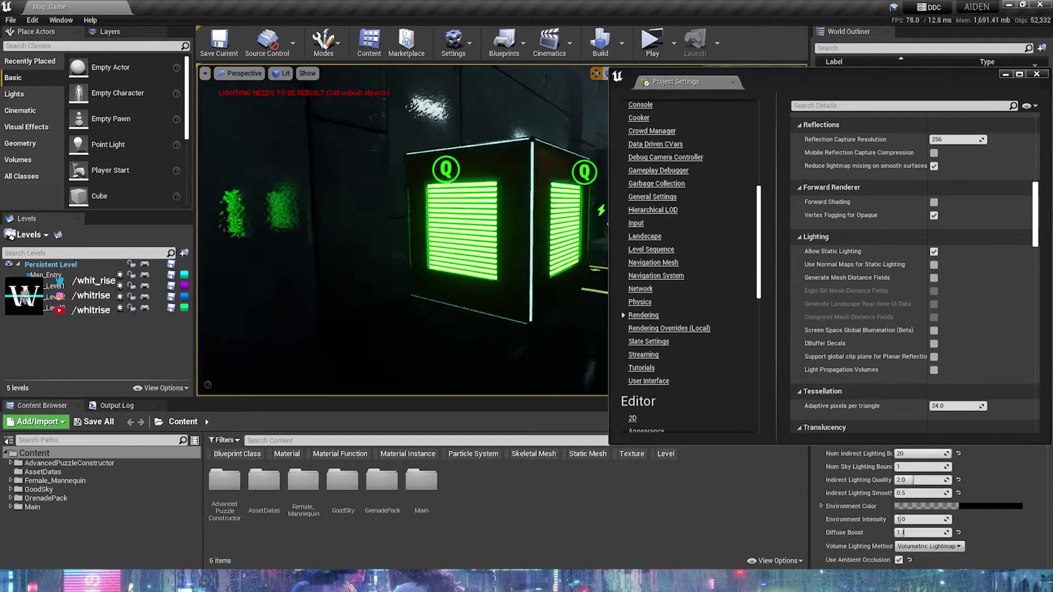
pyautogui.moveTo(520, 239)
pyautogui.mouseDown()
pyautogui.moveTo(520, 220)
pyautogui.moveTo(520, 268)
pyautogui.mouseUp()
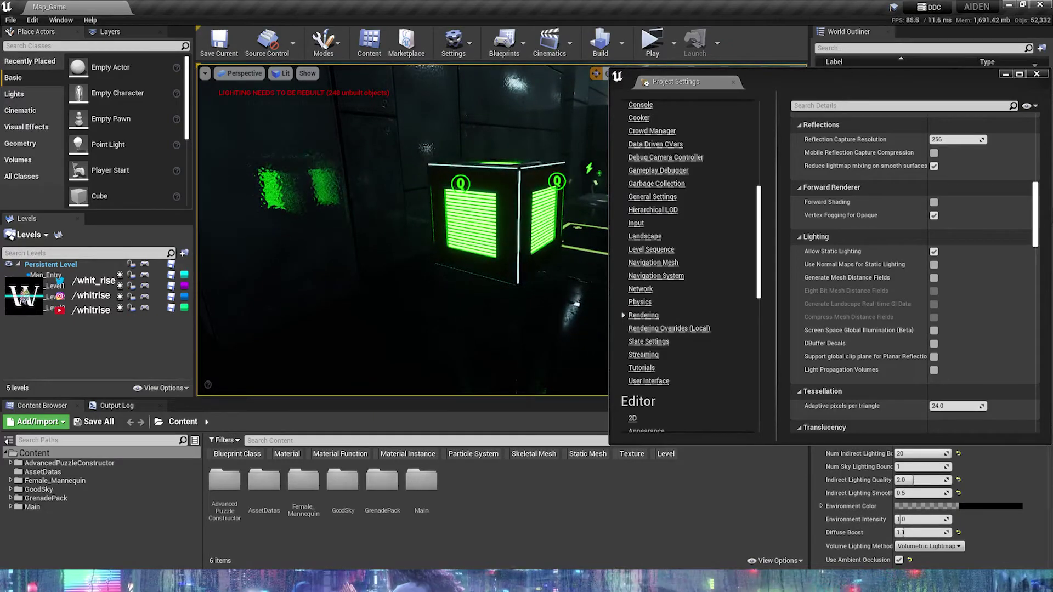
pyautogui.moveTo(520, 239); pyautogui.dragTo(520, 264, button='right')
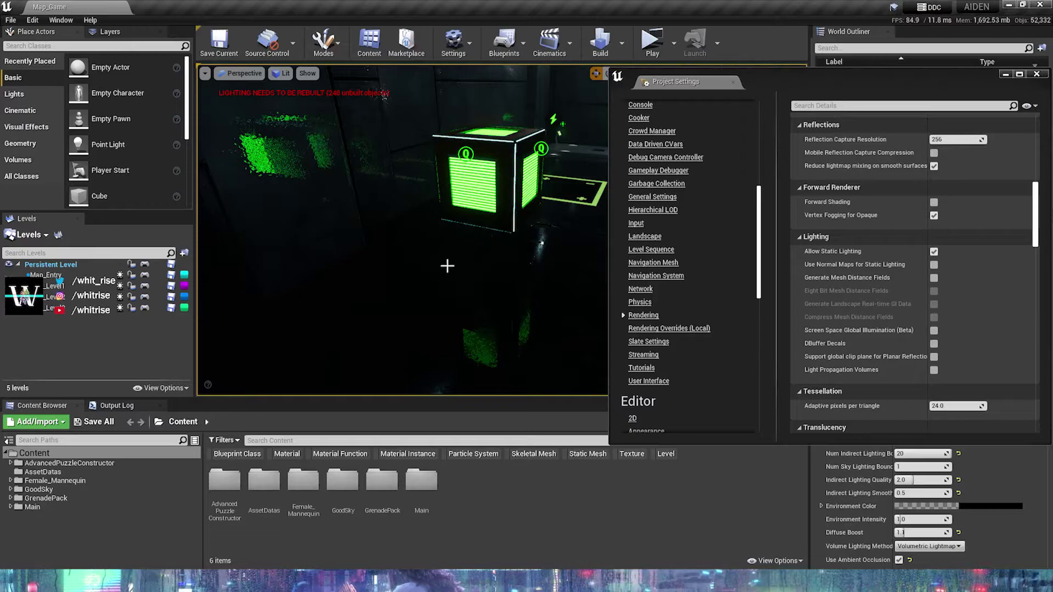
pyautogui.moveTo(447, 265); pyautogui.dragTo(524, 210)
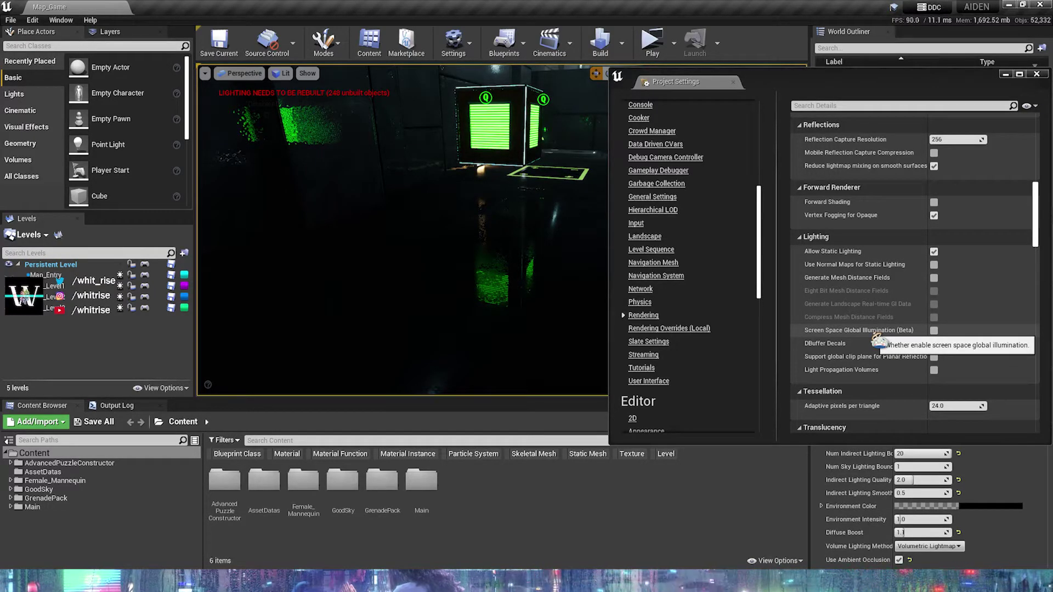
# Enable Screen Space Global Illumination (Beta), view the green light spread, and dock Project Settings beside Map_Game.
pyautogui.click(933, 331)
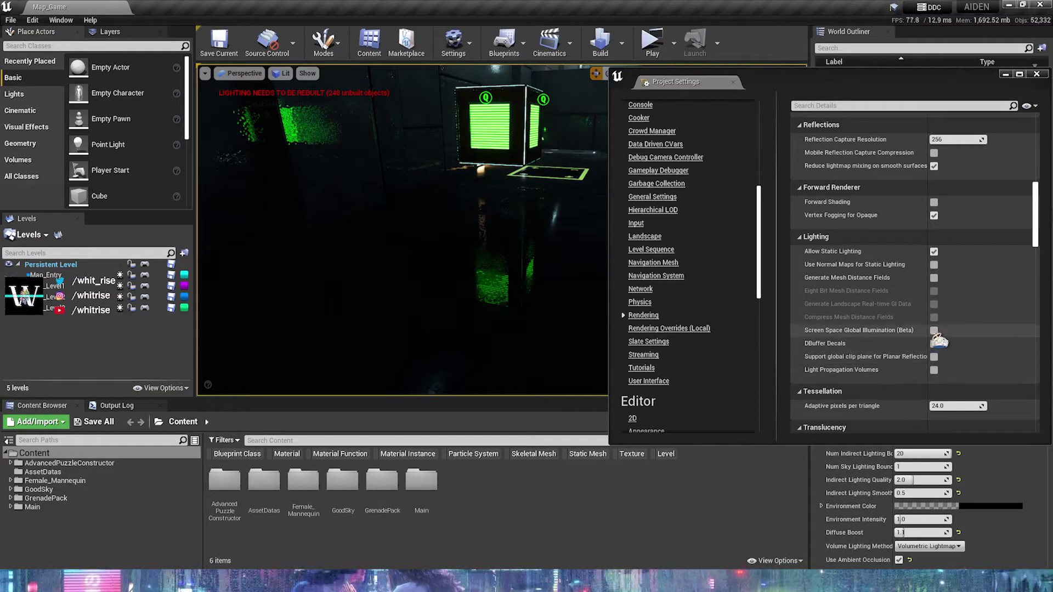
pyautogui.moveTo(530, 259)
pyautogui.mouseDown(button='right')
pyautogui.moveTo(341, 182)
pyautogui.moveTo(350, 175)
pyautogui.moveTo(500, 278)
pyautogui.mouseUp(button='right')
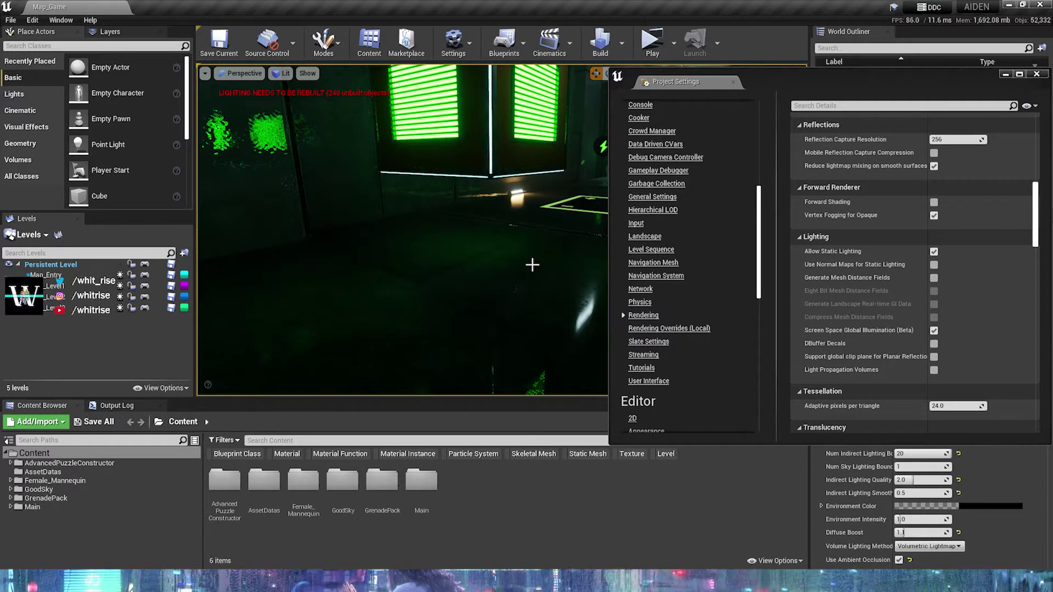
pyautogui.moveTo(532, 264); pyautogui.dragTo(634, 137, button='right')
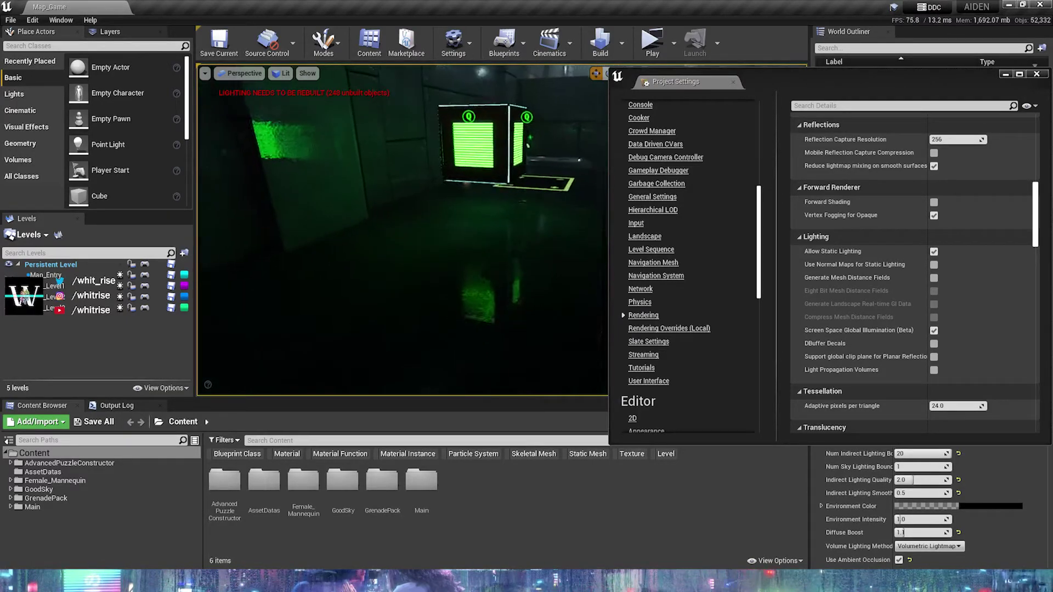
pyautogui.moveTo(674, 81); pyautogui.dragTo(164, 8)
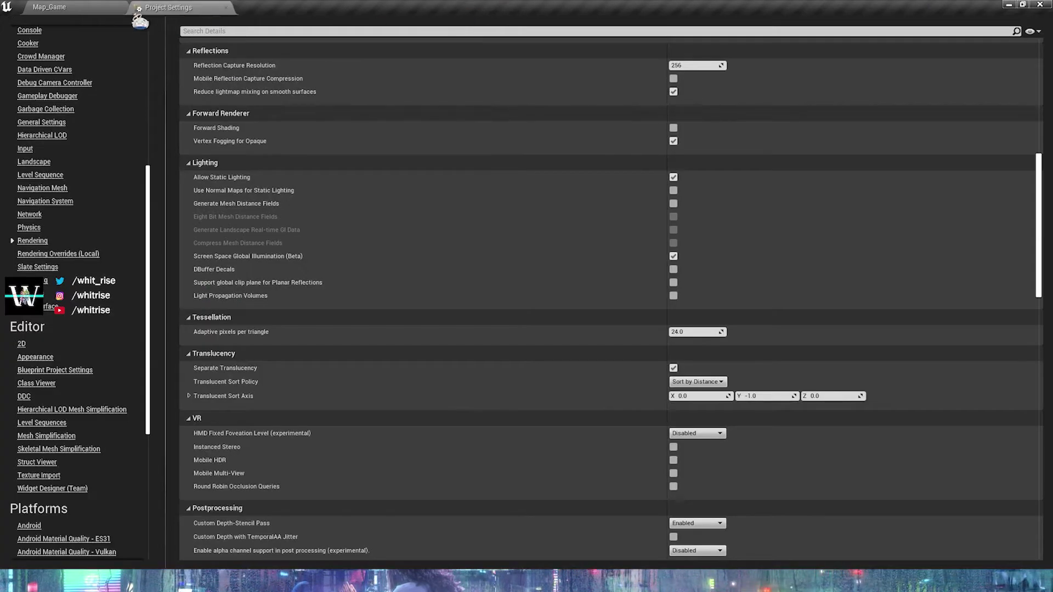
# Select the glowing green box in Map_Game and its BoxMesh component.
pyautogui.click(94, 12)
pyautogui.click(474, 200)
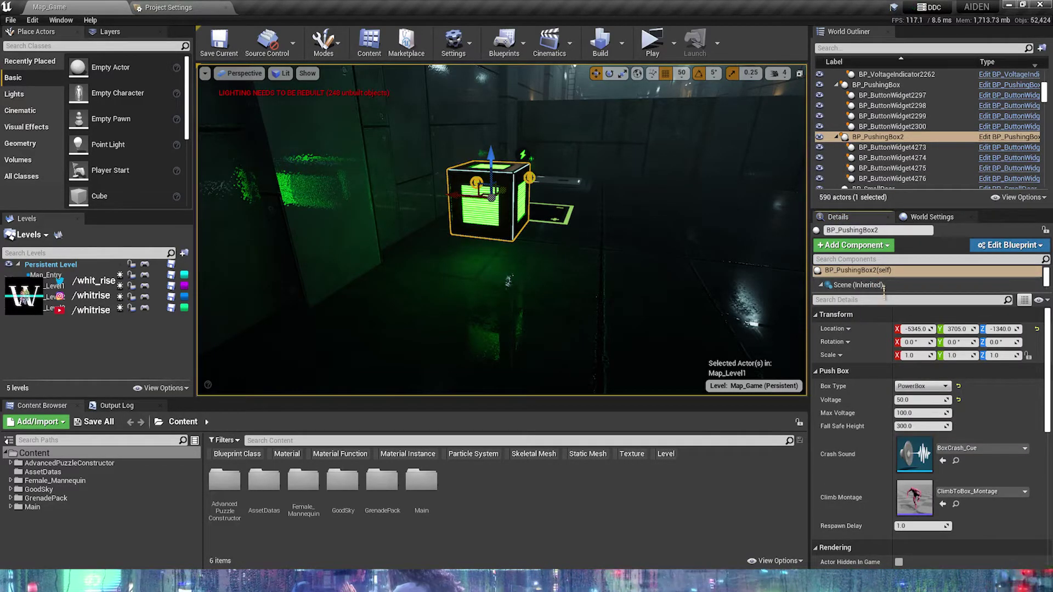
pyautogui.moveTo(873, 335); pyautogui.dragTo(872, 372)
pyautogui.scroll(-5, 877, 307)
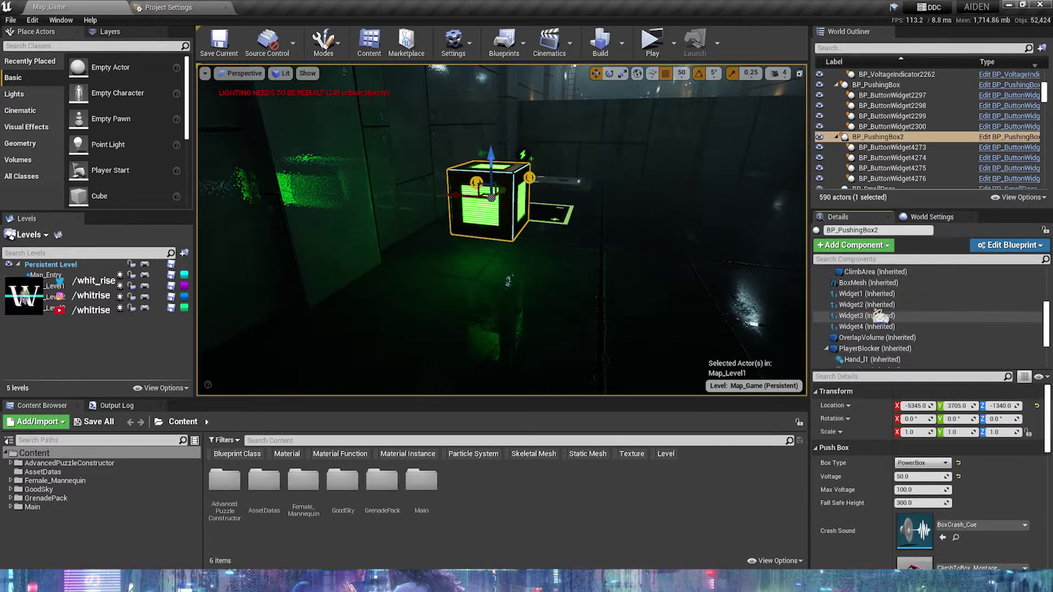
pyautogui.click(872, 282)
pyautogui.scroll(-5, 932, 466)
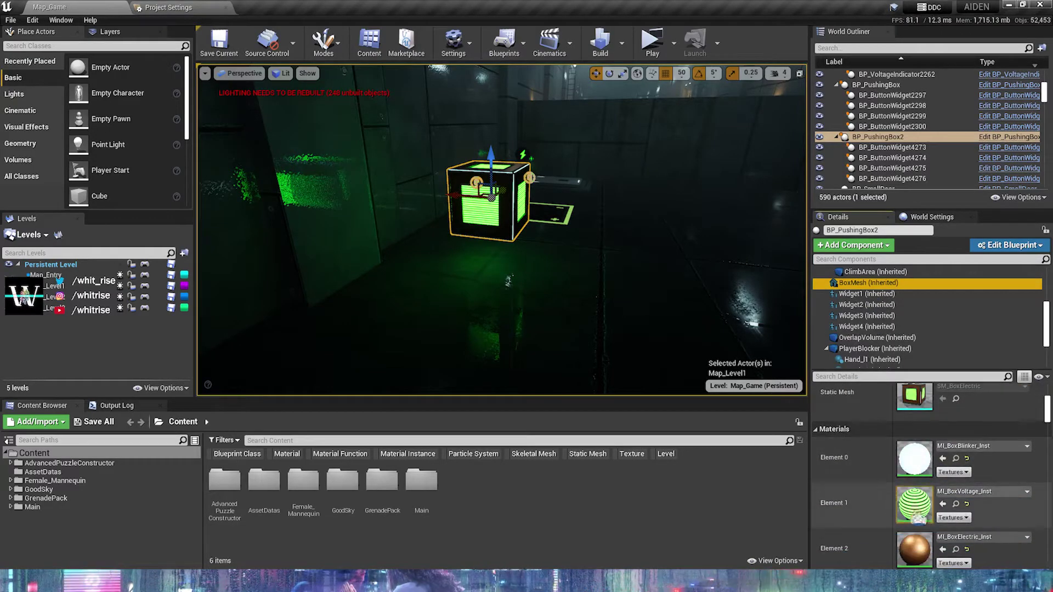
# Open MI_BoxVoltage_Inst and bring up the colour picker for its Electric colour.
pyautogui.click(957, 505)
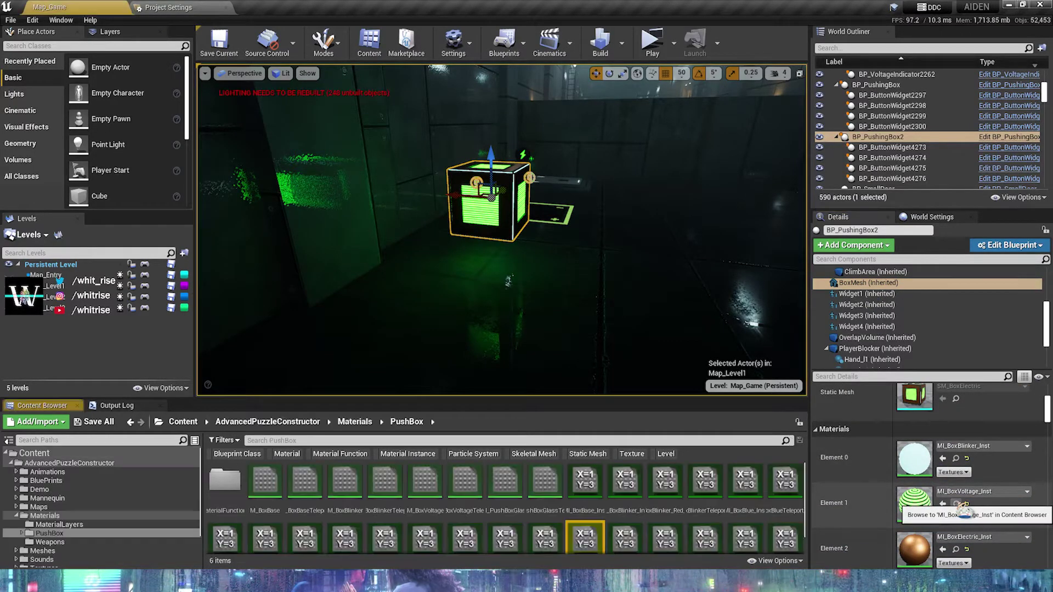
pyautogui.doubleClick(578, 538)
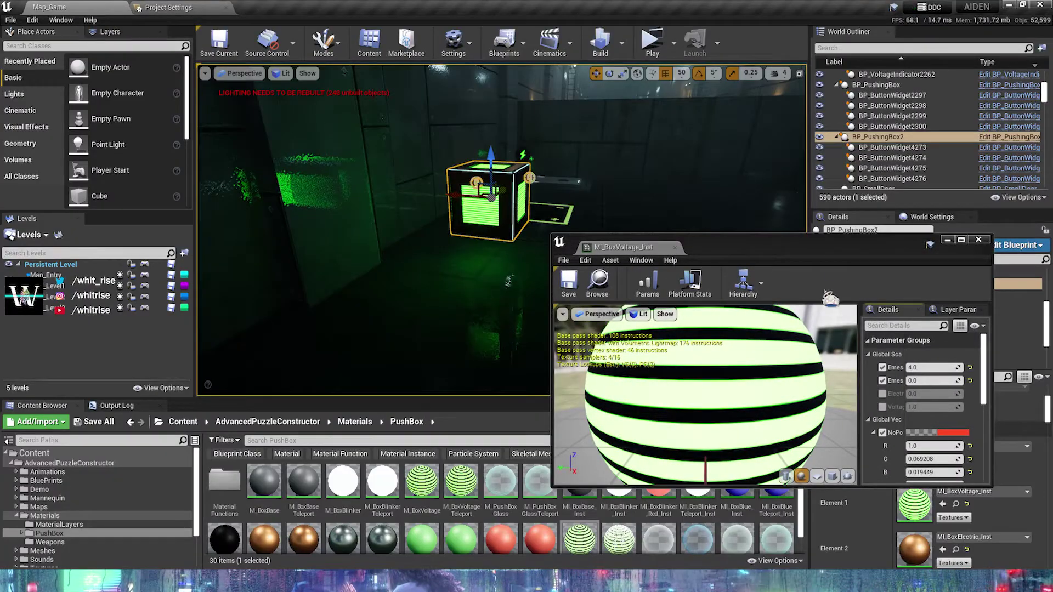
pyautogui.moveTo(833, 249); pyautogui.dragTo(862, 228)
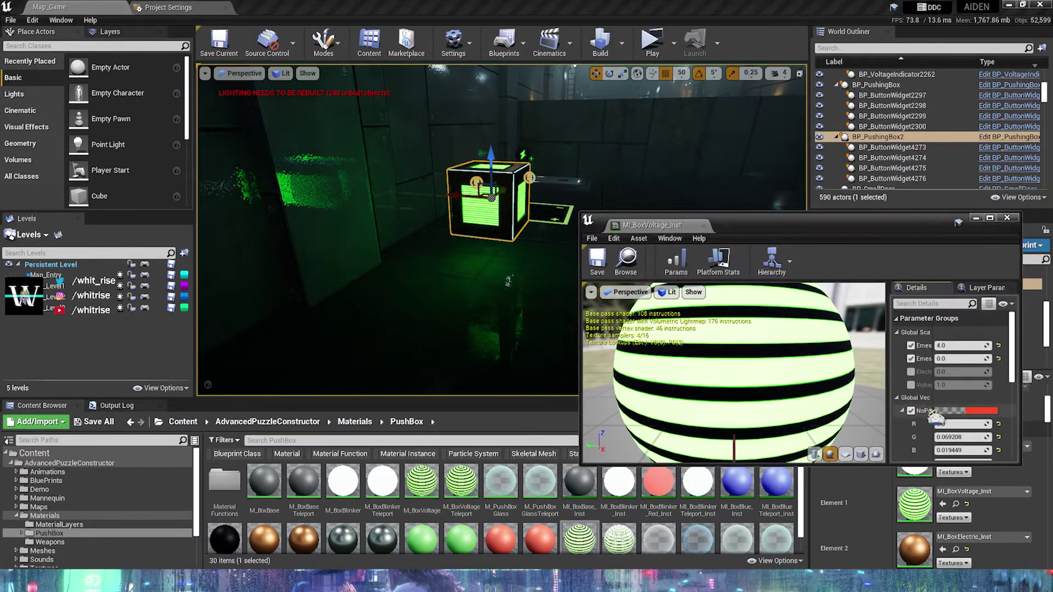
pyautogui.scroll(-2, 928, 416)
pyautogui.click(979, 423)
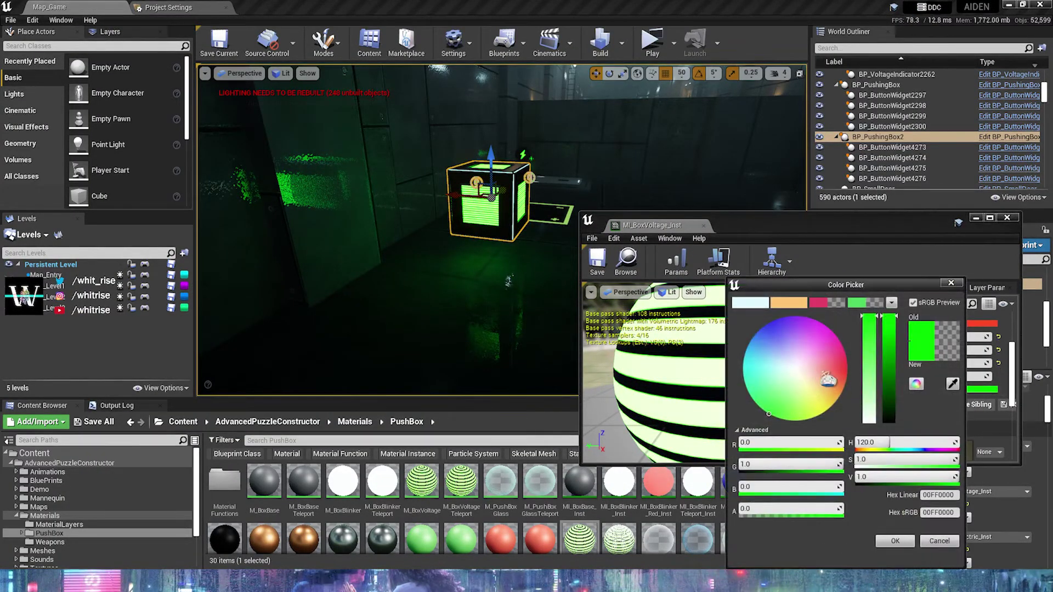
# Trial pink, blue, full-saturation pink and orange glow colours, then cancel back to green.
pyautogui.click(827, 365)
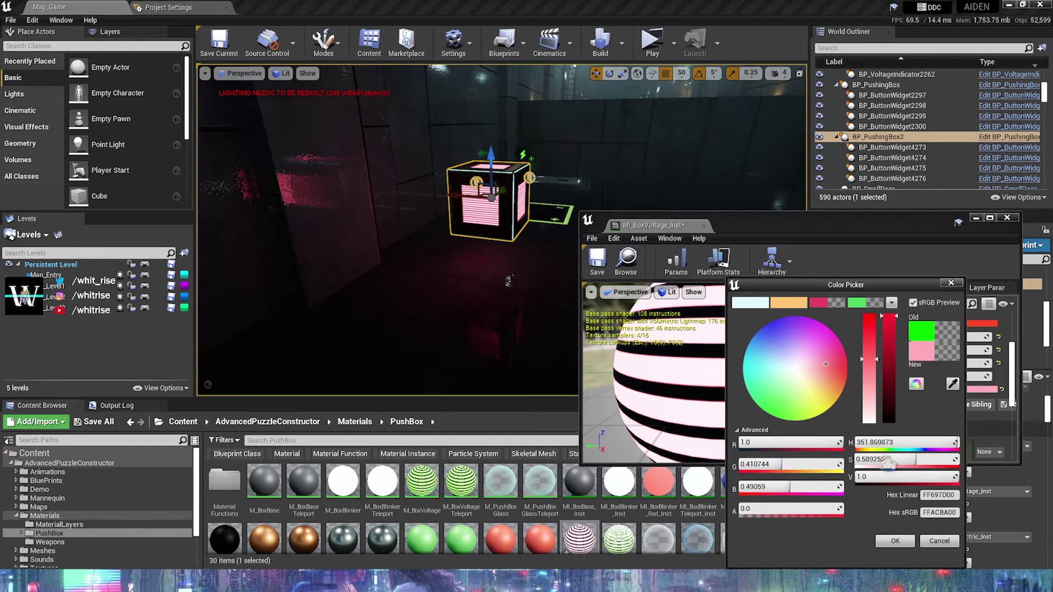
pyautogui.click(764, 392)
pyautogui.click(779, 345)
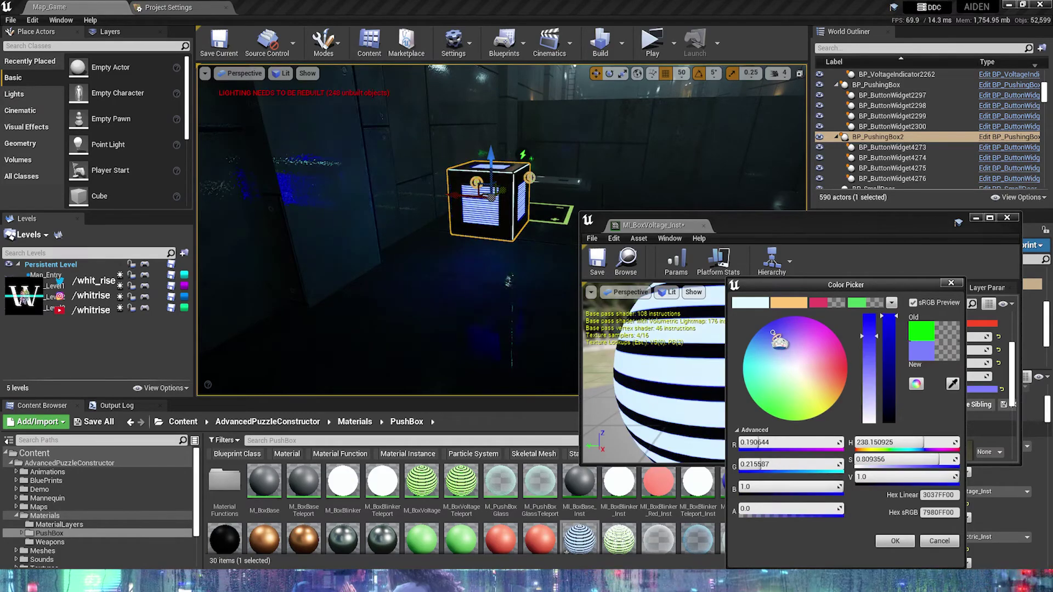
pyautogui.click(832, 356)
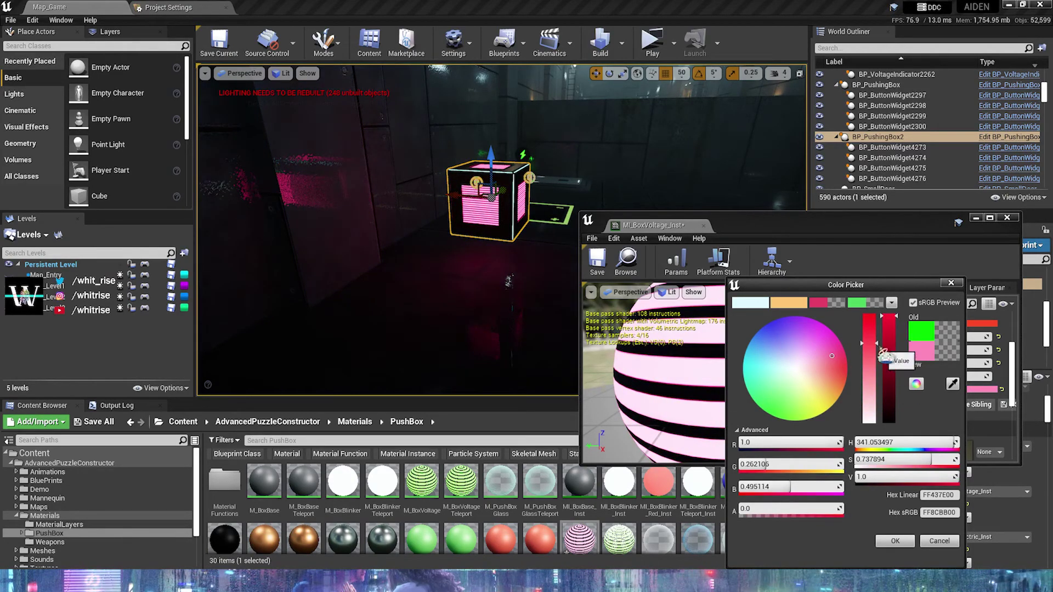
pyautogui.moveTo(868, 343); pyautogui.dragTo(869, 316)
pyautogui.moveTo(844, 350); pyautogui.dragTo(839, 392)
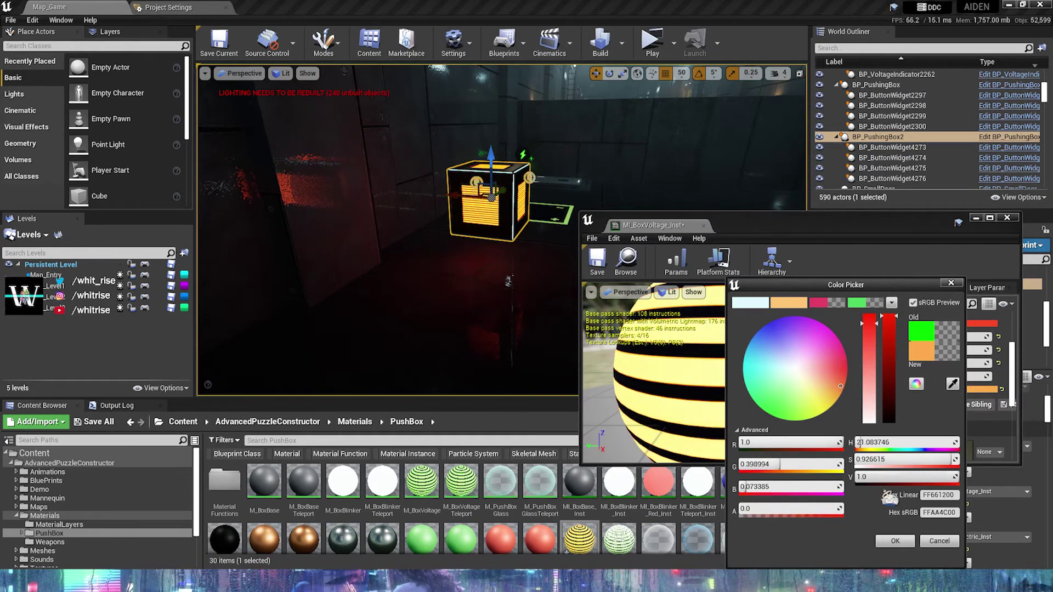
pyautogui.click(939, 541)
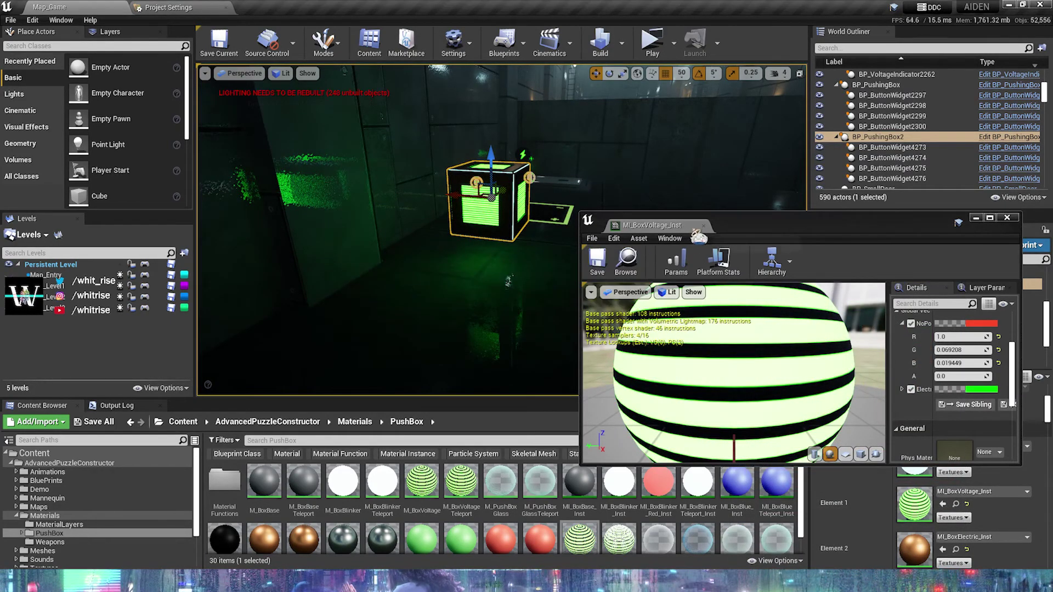
# Float Project Settings again and toggle Screen Space Global Illumination off and back on to compare.
pyautogui.click(700, 225)
pyautogui.click(198, 7)
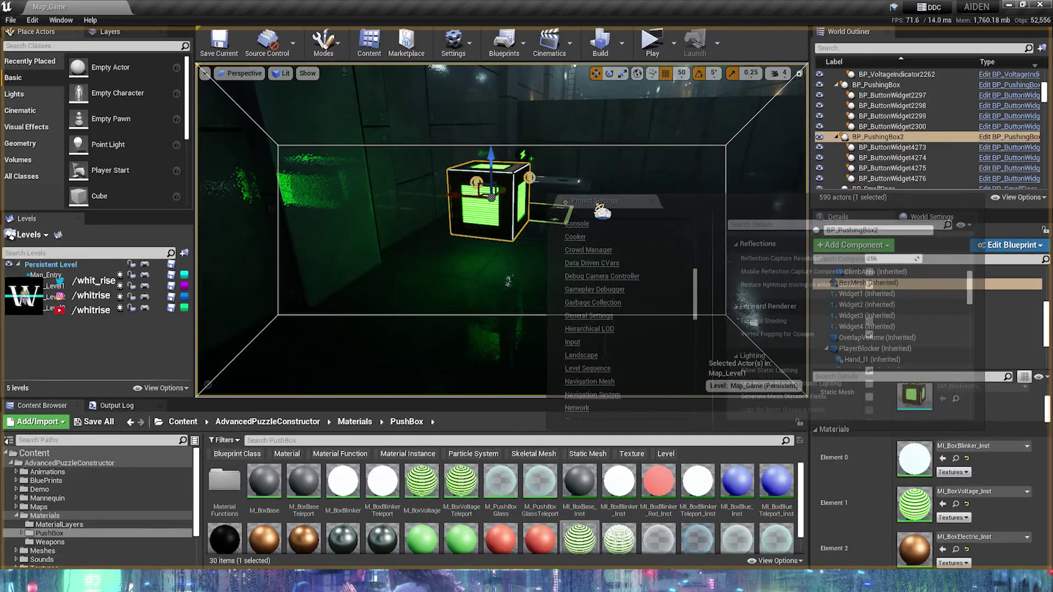
pyautogui.moveTo(201, 22); pyautogui.dragTo(708, 173)
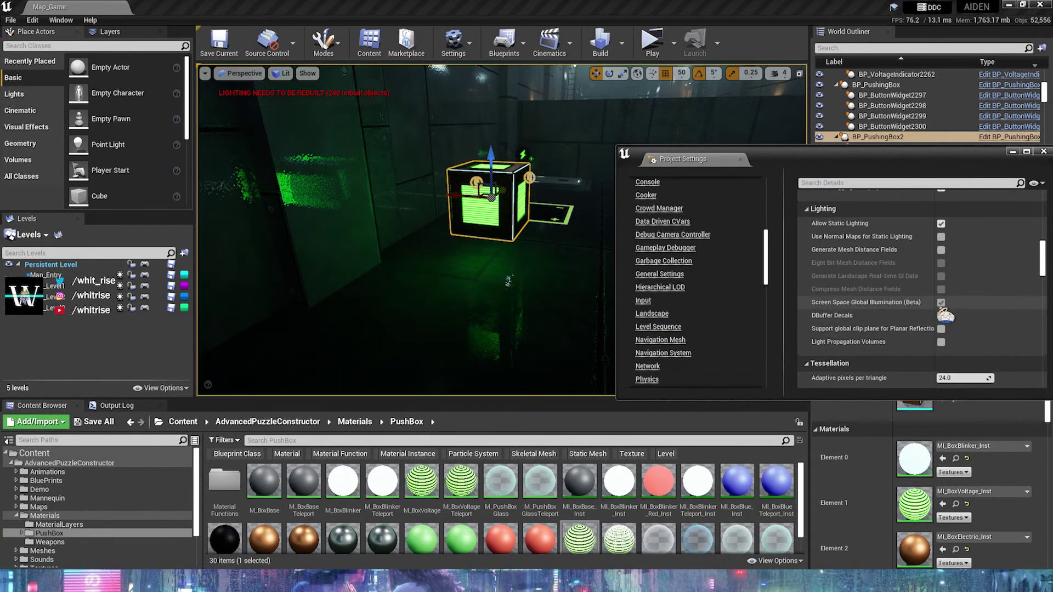
pyautogui.click(940, 302)
pyautogui.click(941, 303)
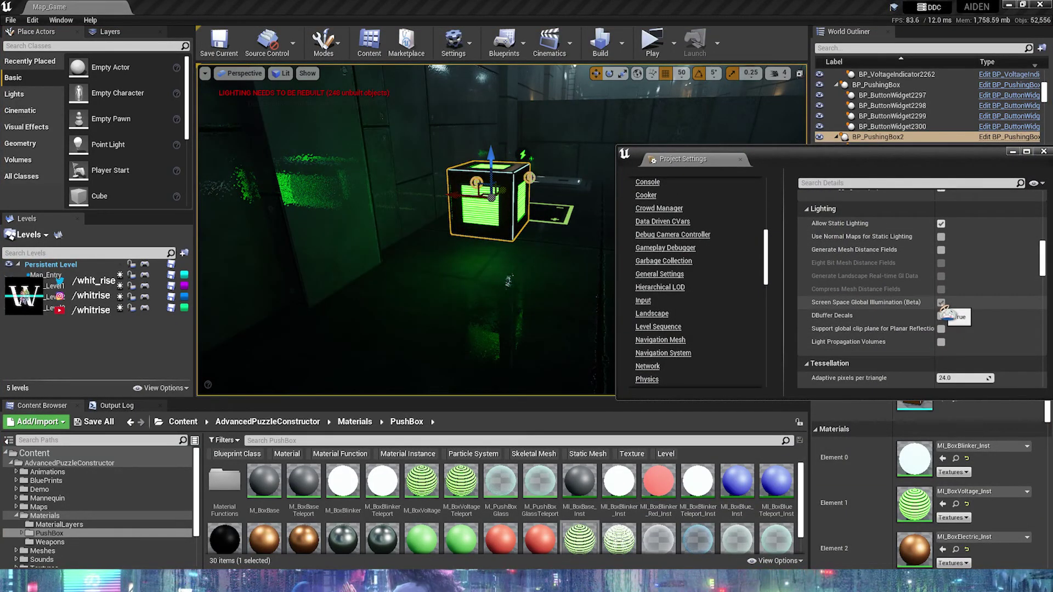